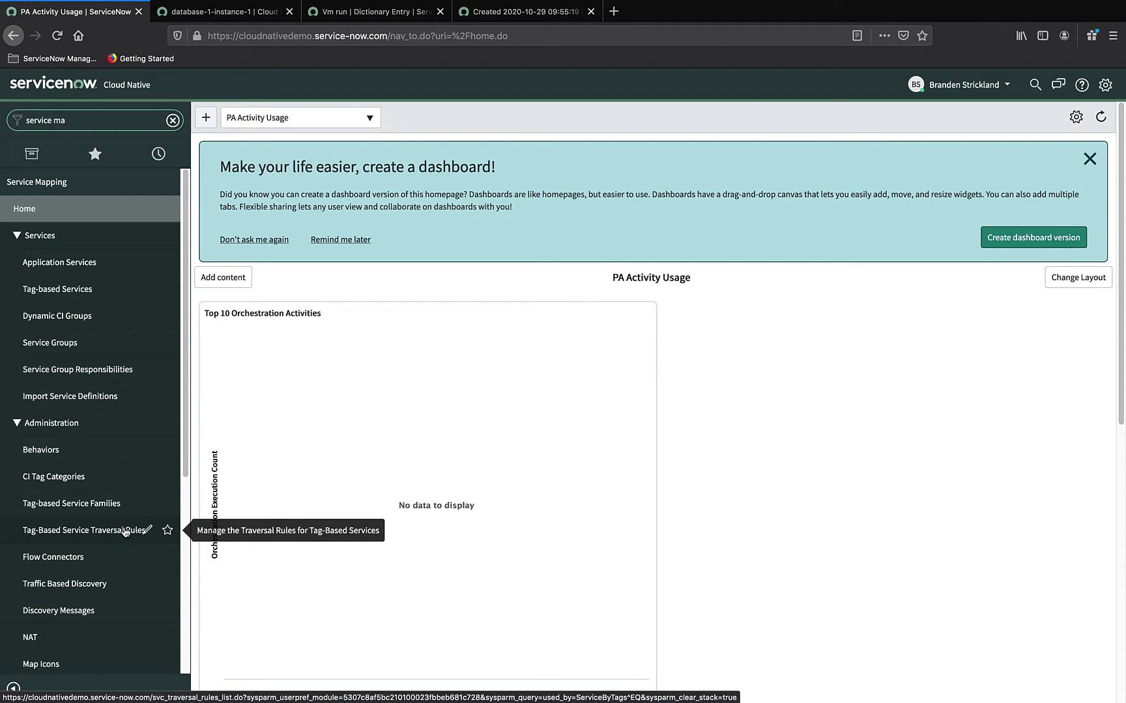
Switch to the database-1-instance-1 record to check its env Production and app TestApp02 key values.
key("ctrl+Tab")
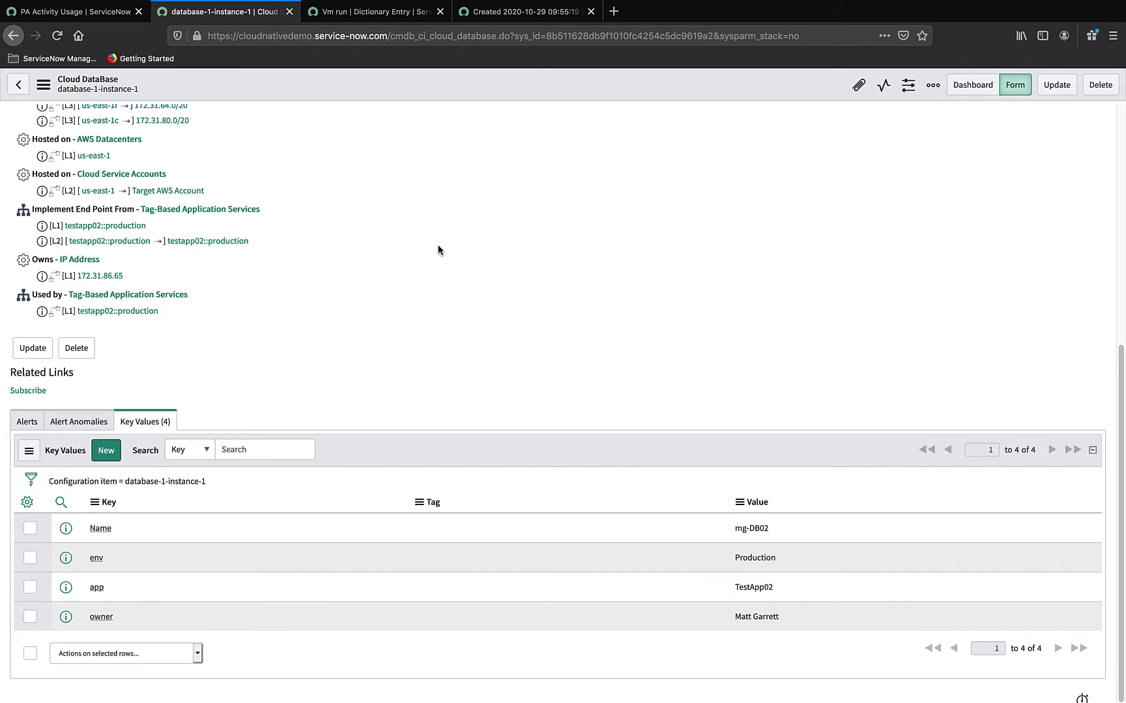
Look over the database-1-instance-1 record form, then return to the PA Activity Usage home tab.
scroll(436, 247, "up", 6)
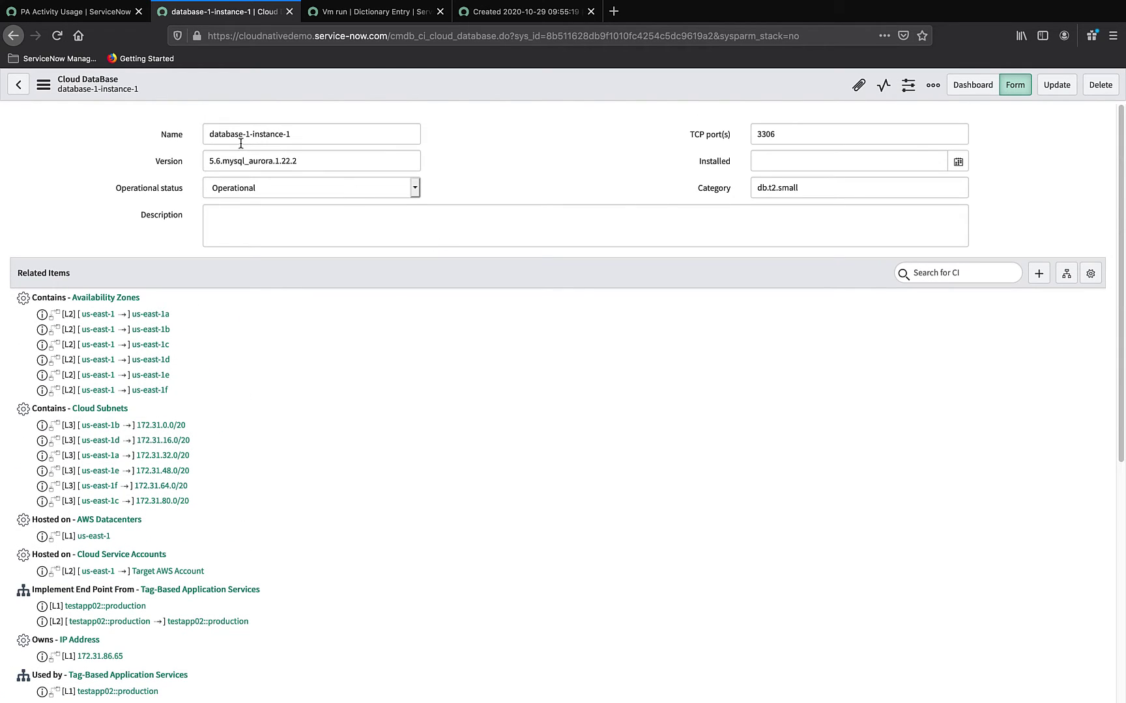
left_click(294, 134)
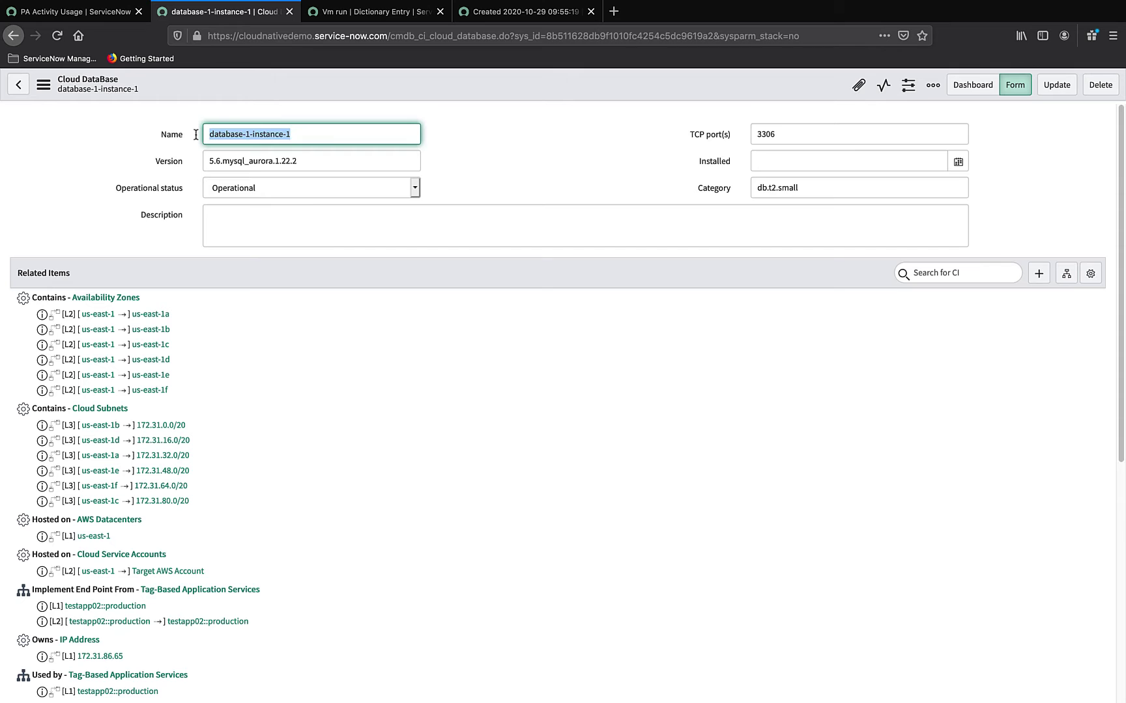
left_click(311, 228)
scroll(460, 276, "down", 2)
scroll(460, 276, "down", 5)
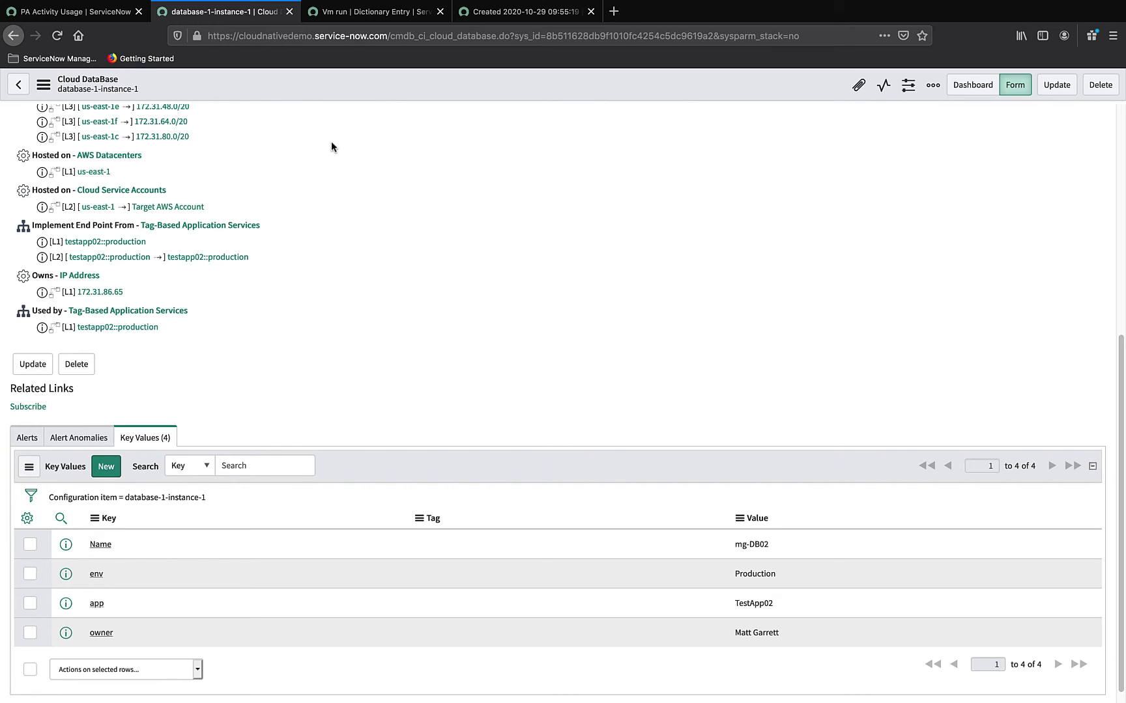
left_click(102, 18)
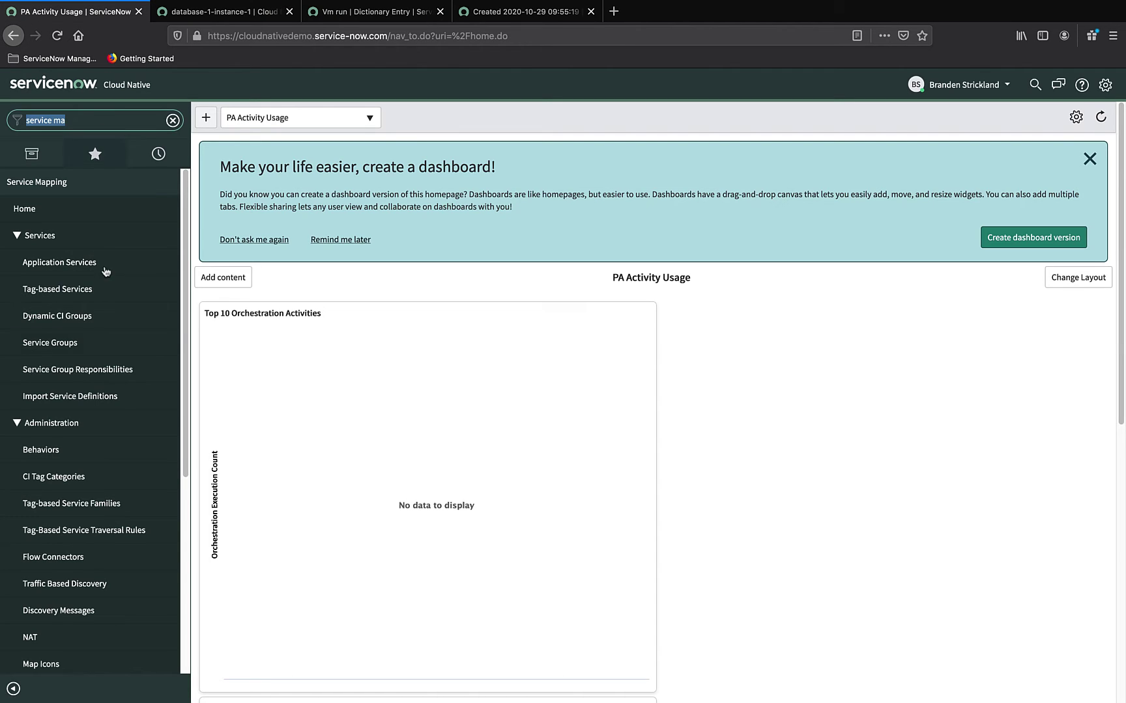
Open the application service category from the CI Tag Categories list.
left_click(87, 484)
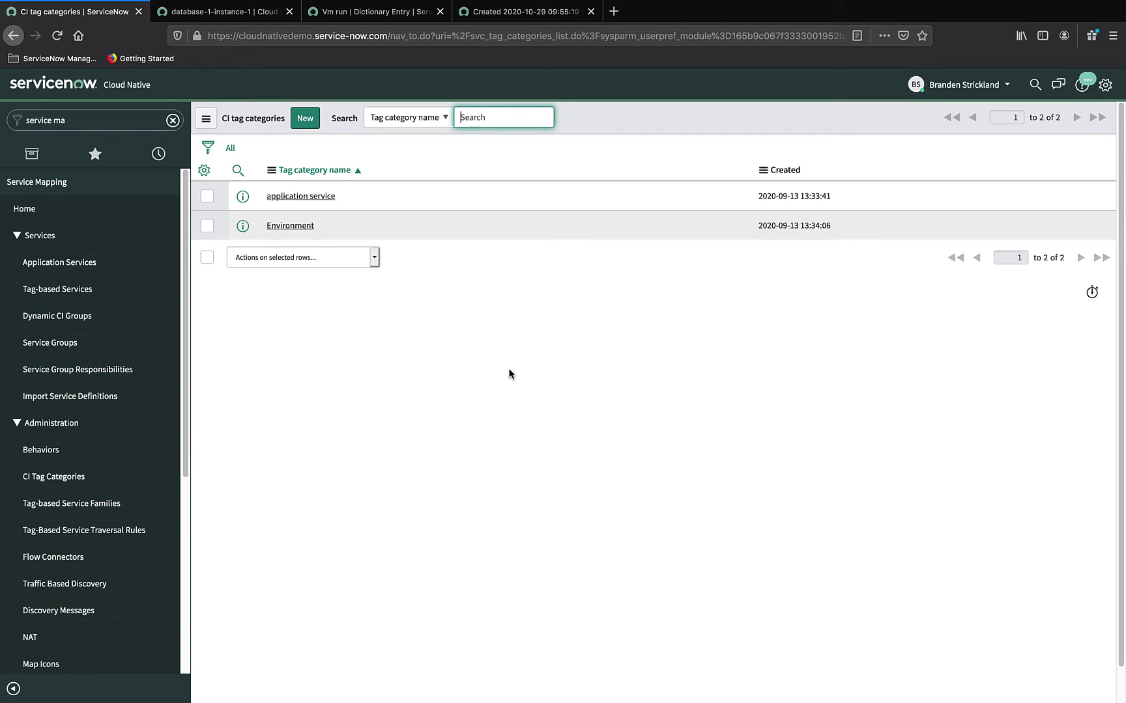
left_click(308, 197)
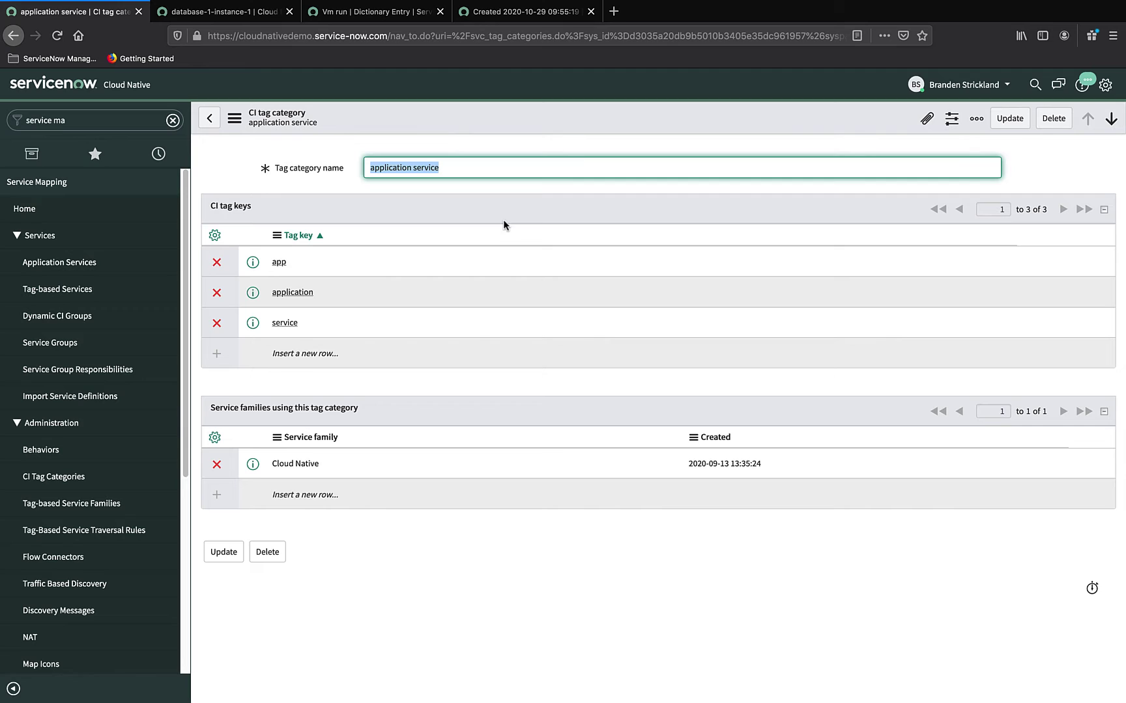
left_click(308, 168)
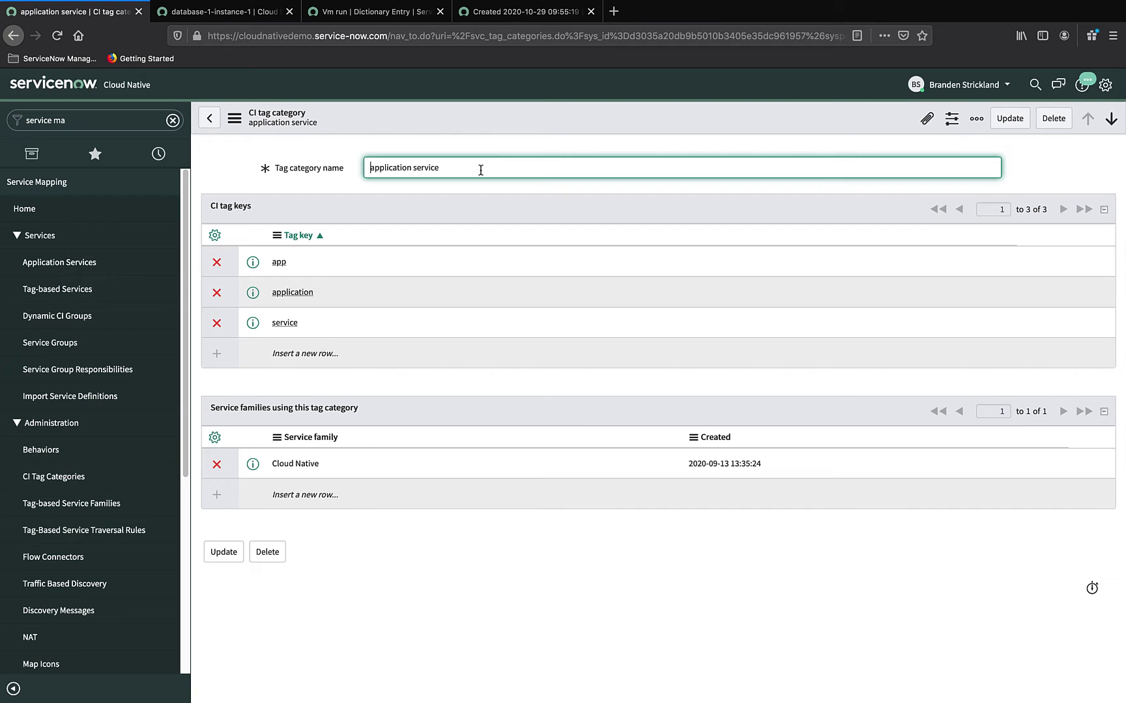
Review its tag keys app, application and service, discard a new key row, and go back.
left_click(327, 355)
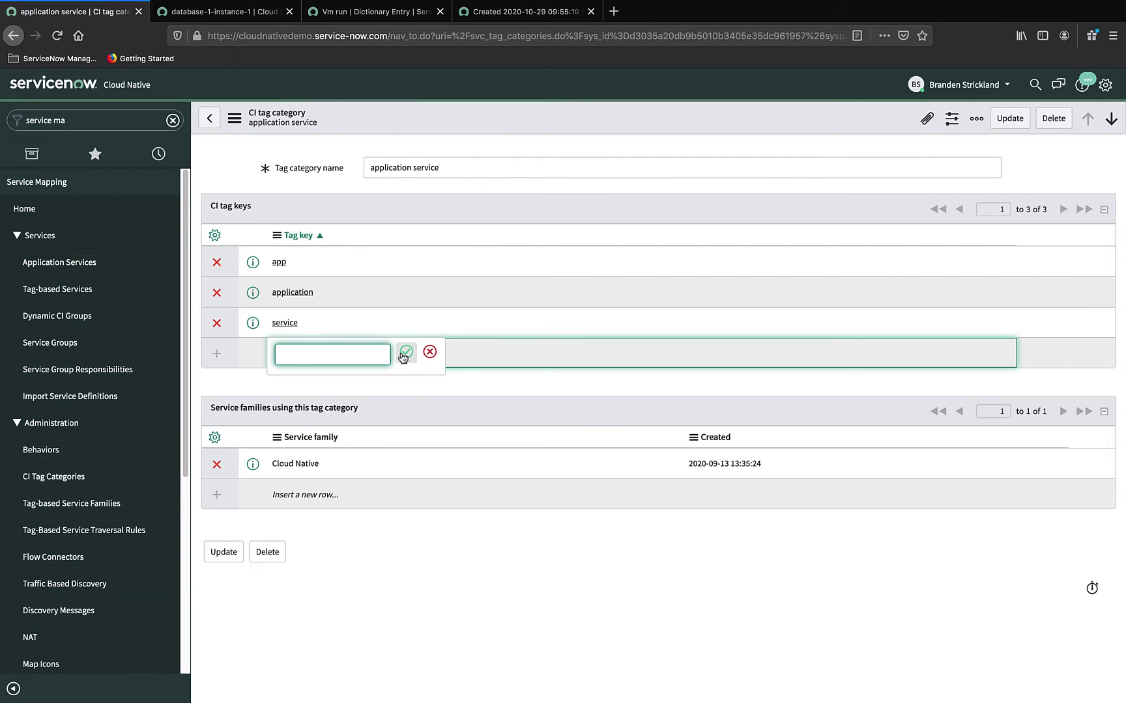
left_click(434, 357)
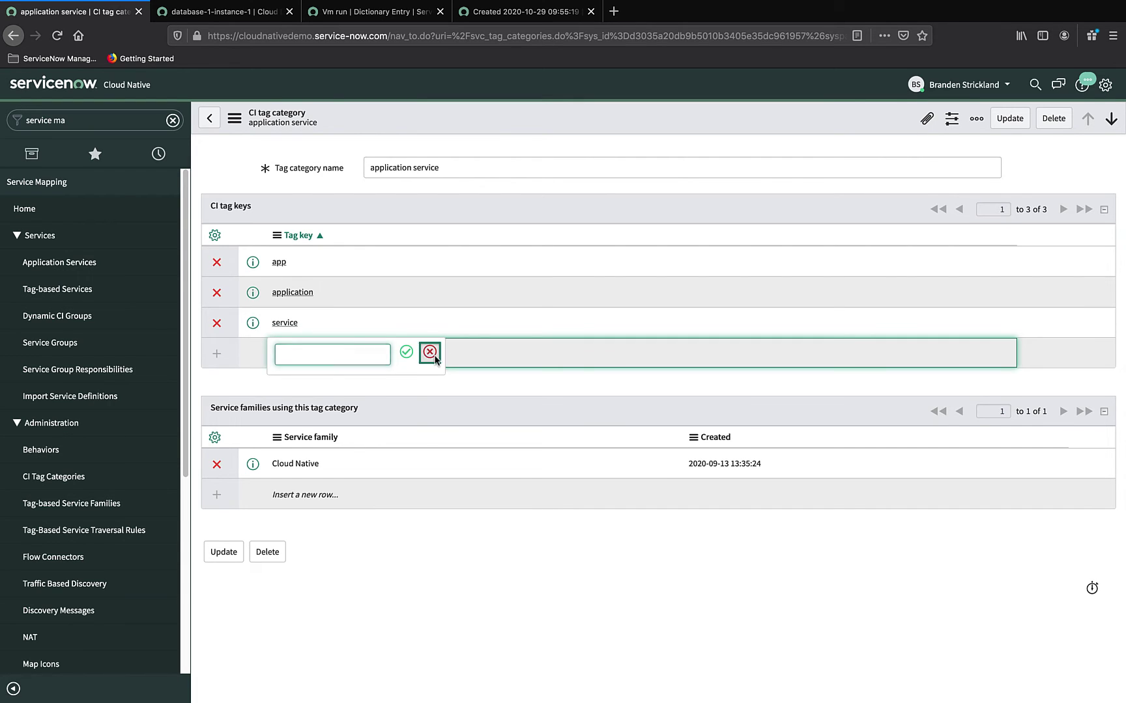
left_click(209, 118)
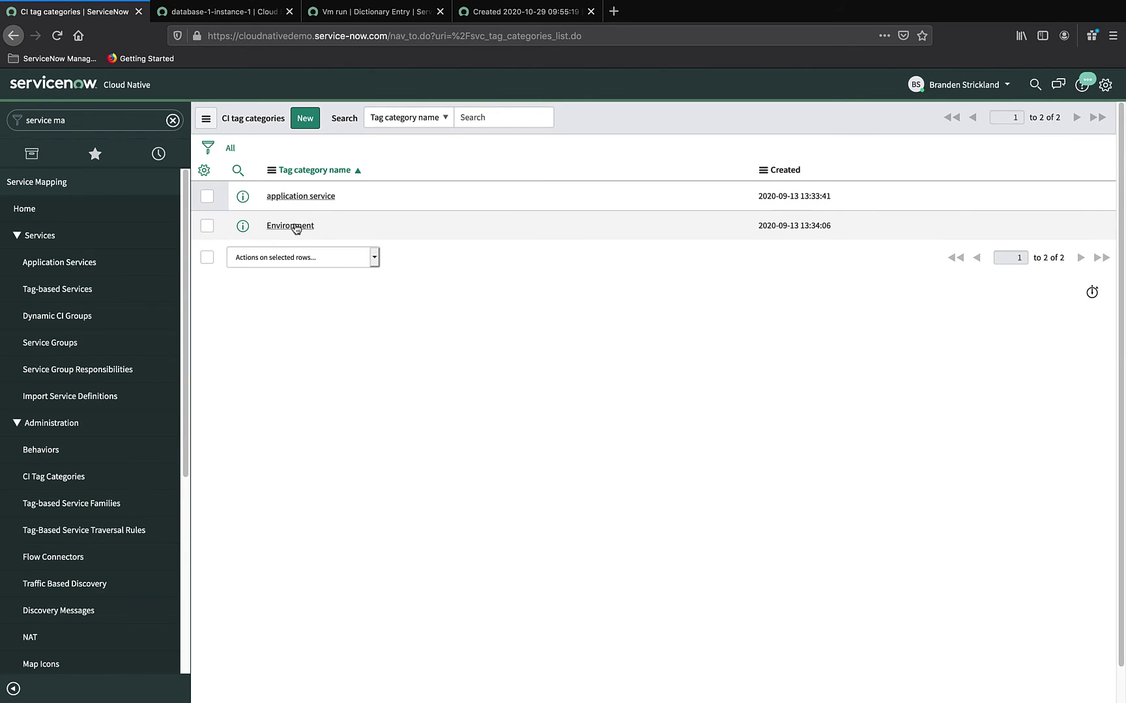
Check the Environment tag category's keys env and environment, used by Cloud Native.
left_click(297, 224)
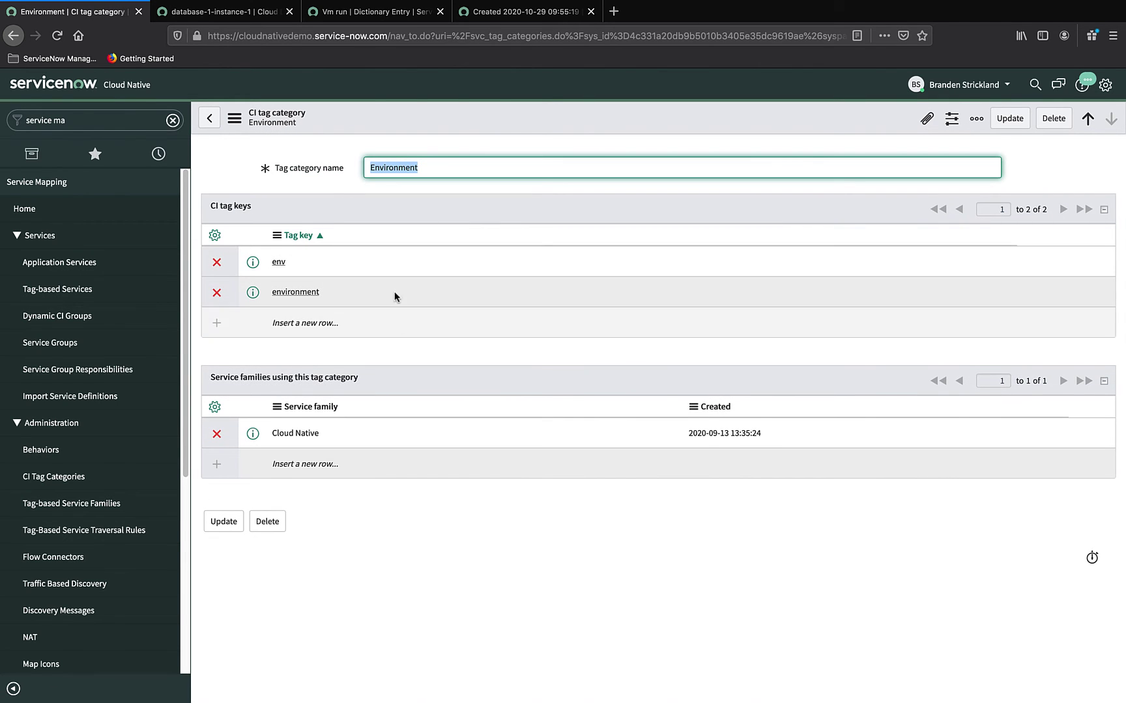
left_click(430, 525)
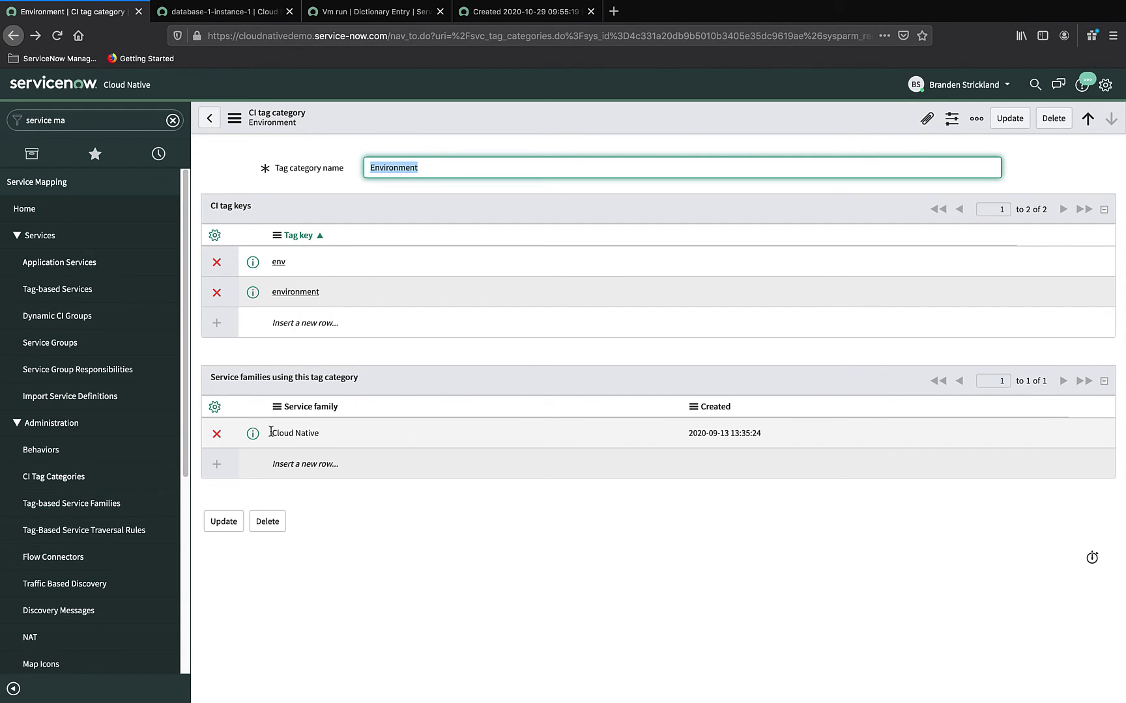
Open the Cloud Native record from the Tag-based Service Families list.
left_click(82, 507)
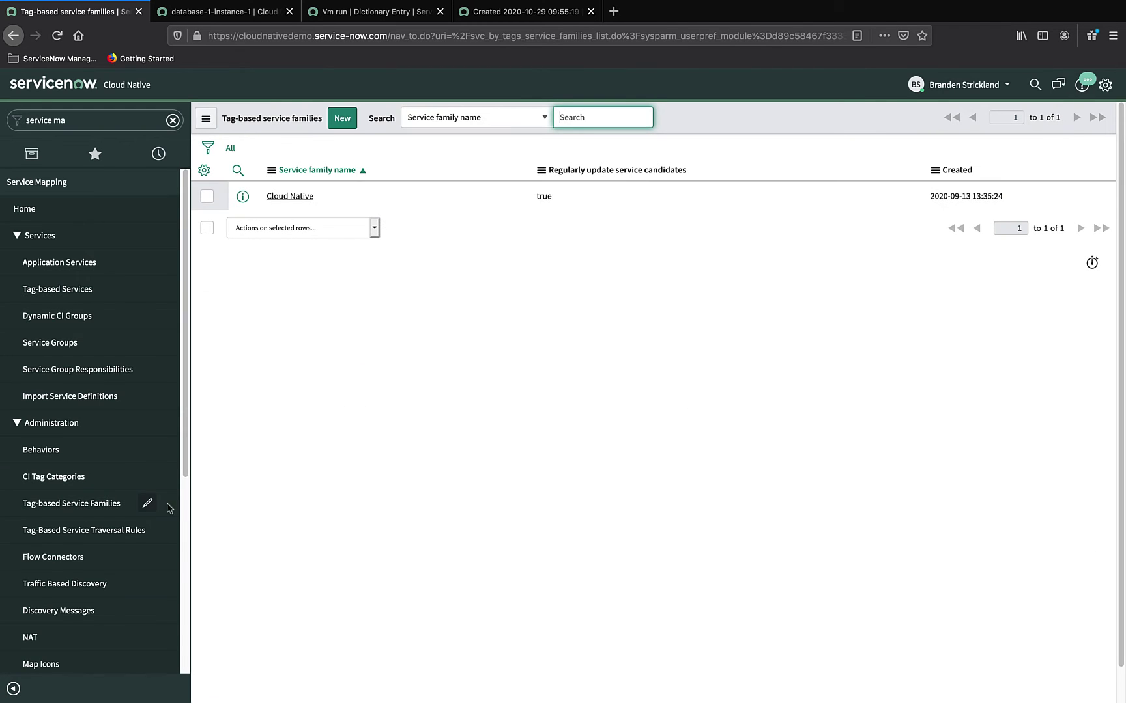
left_click(305, 198)
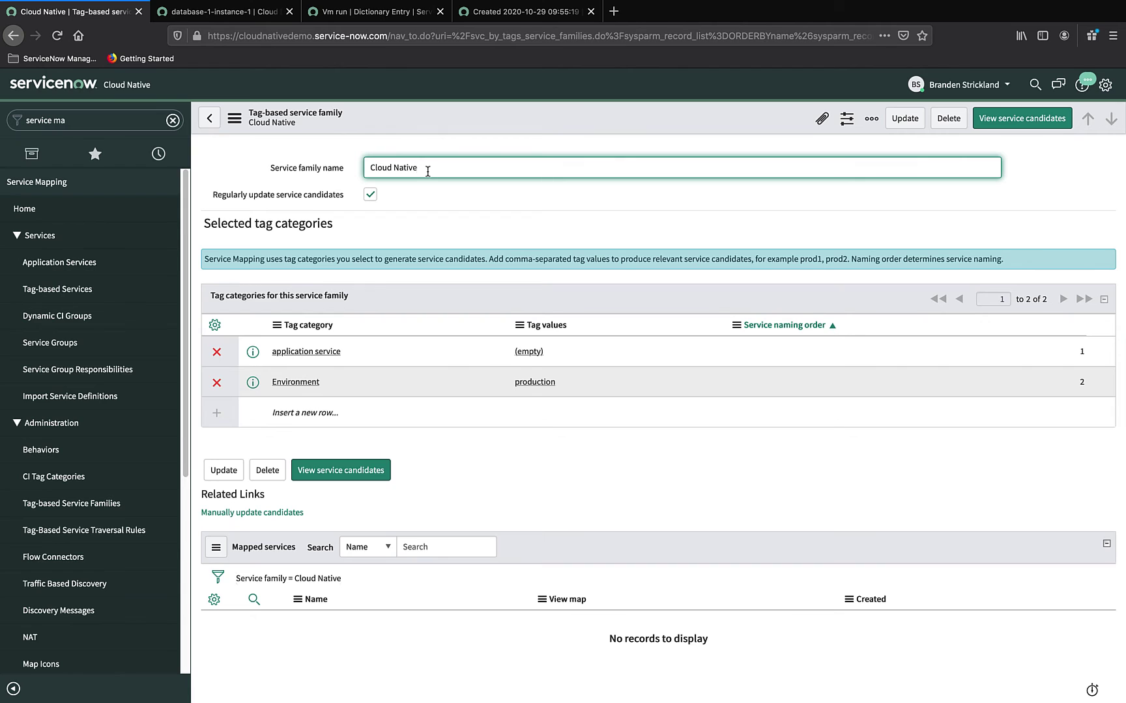
Generate Cloud Native's service candidates and map all of them as services.
left_click(363, 480)
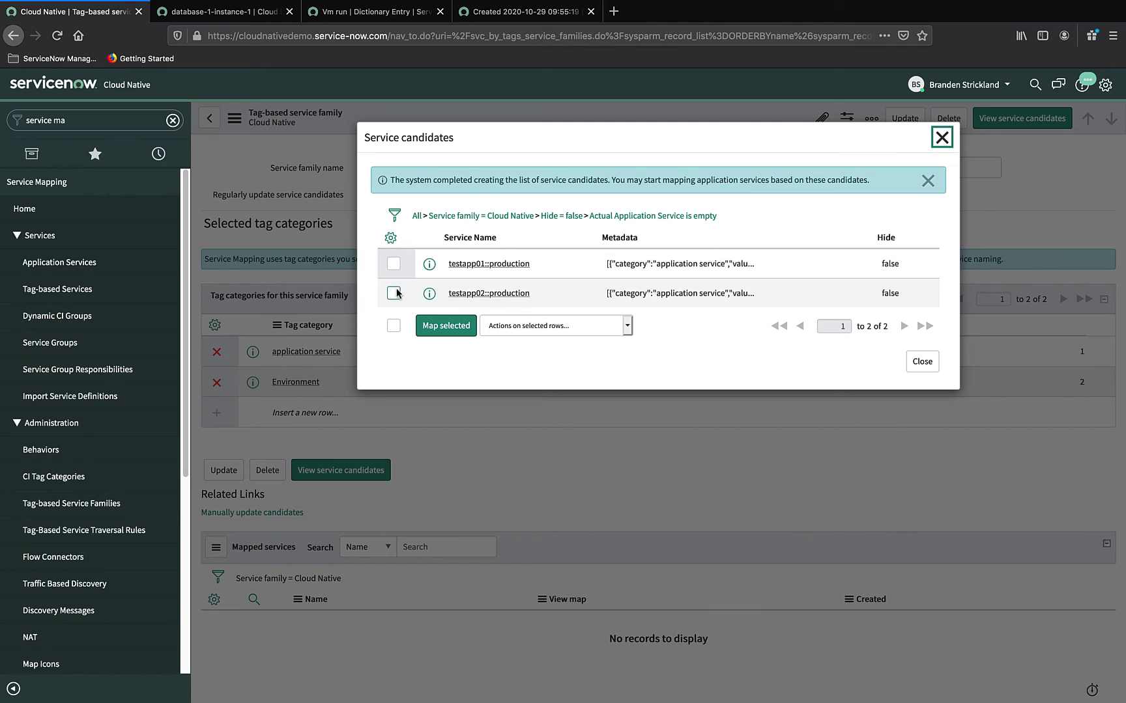
left_click(393, 326)
left_click(458, 332)
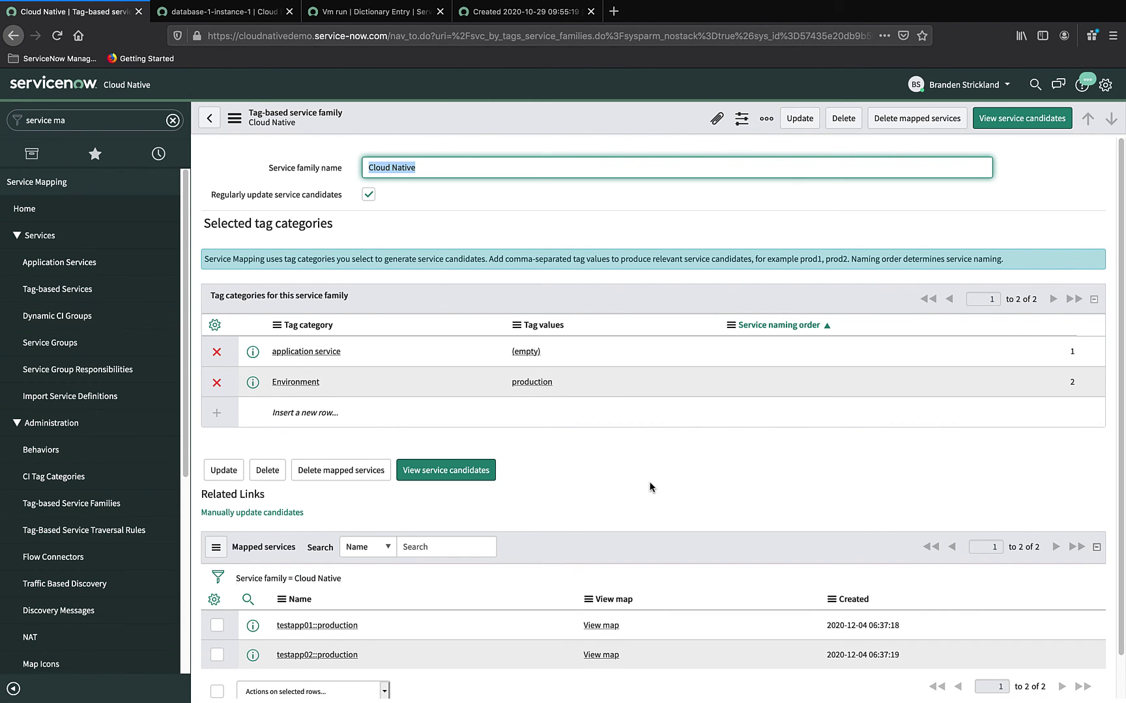
View testapp02::production's map with Authenticator, database-1-instance-1 and mg-WebSphere-01, then return to service families.
left_click(61, 292)
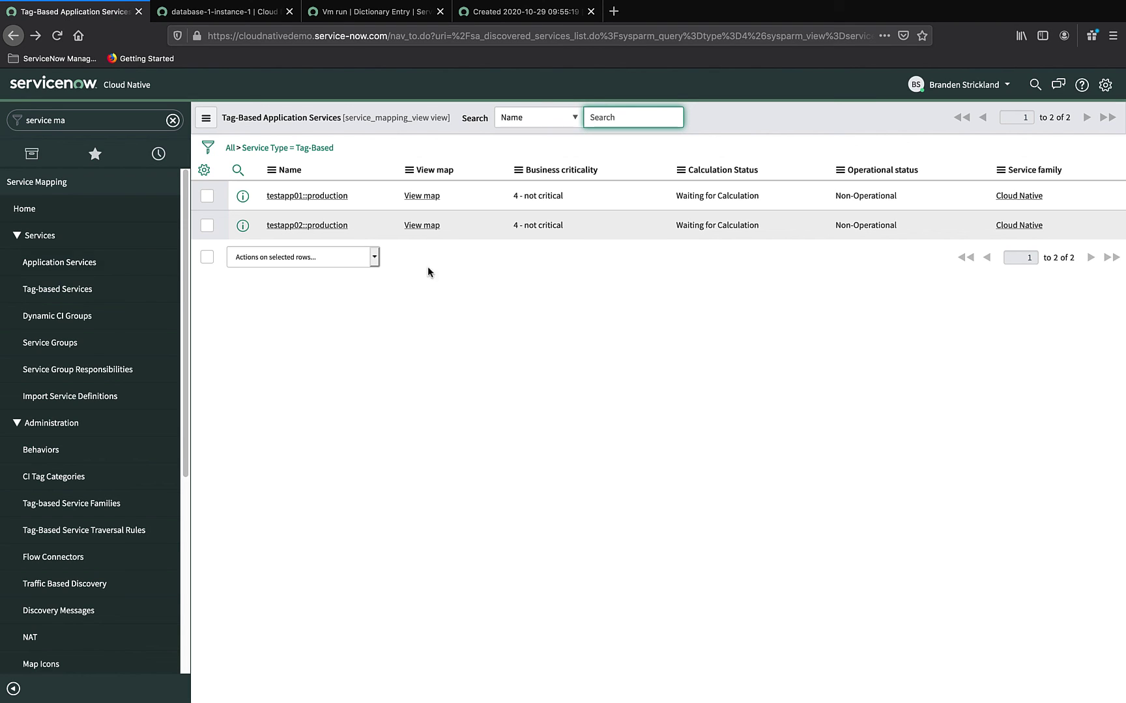
left_click(423, 226)
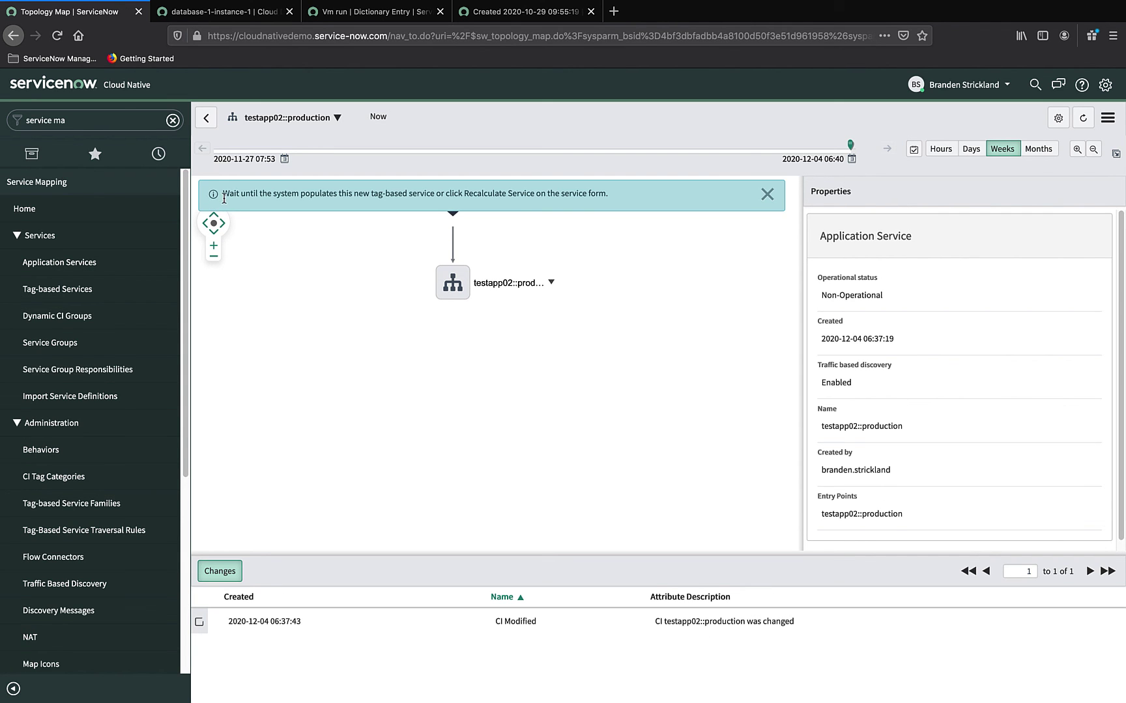
left_click(432, 199)
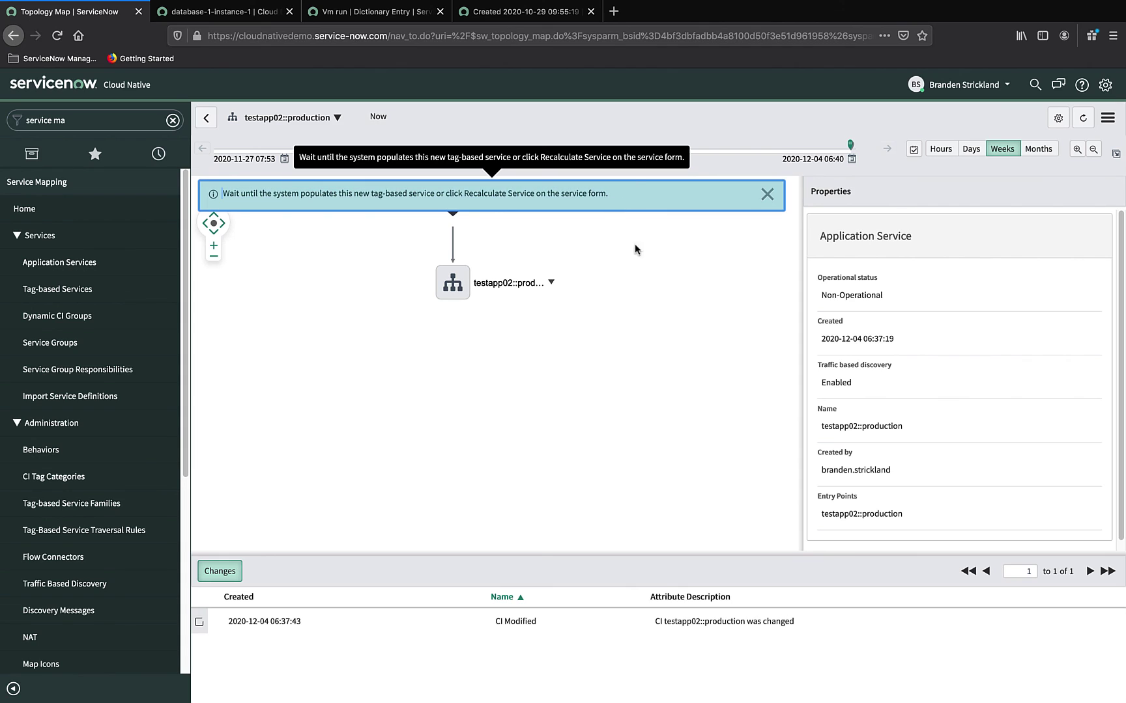
left_click(618, 319)
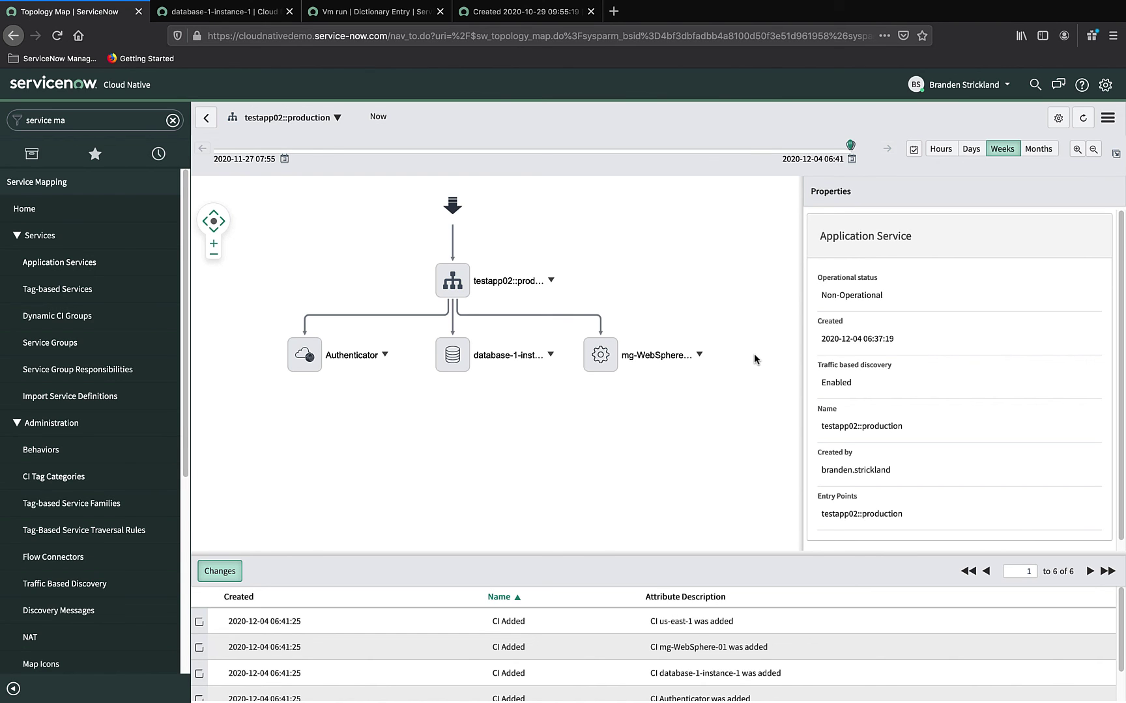
left_click(72, 503)
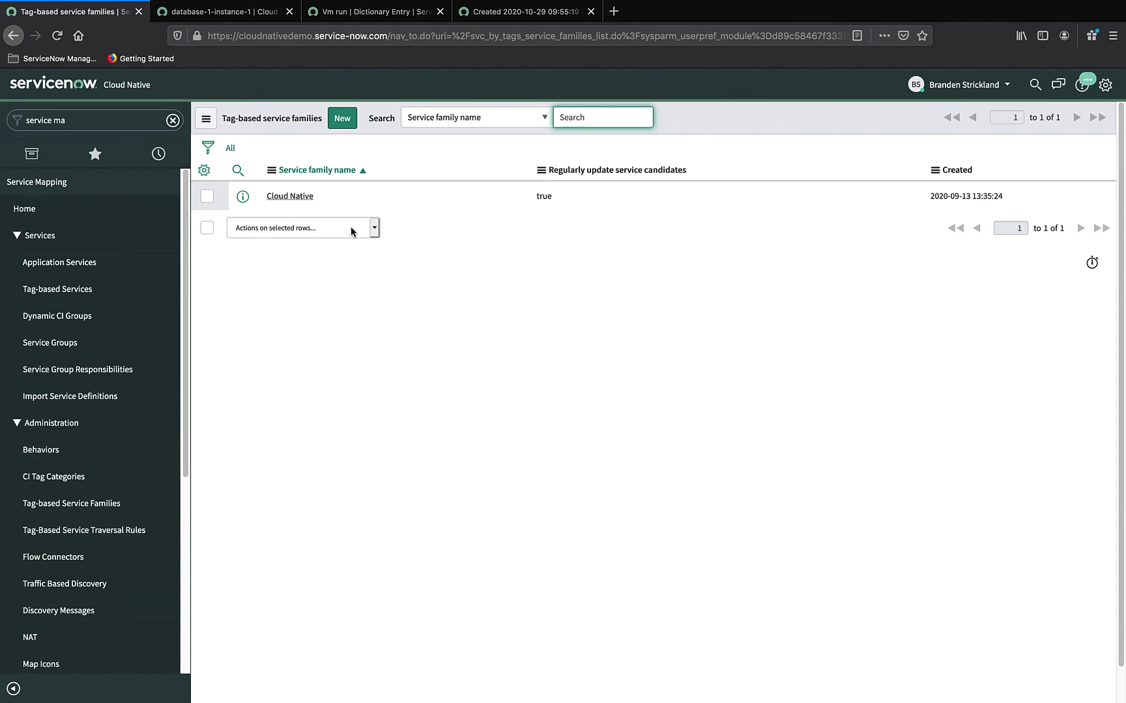
In Cloud Native, select both mapped services and run Recalculate Service on them.
left_click(294, 197)
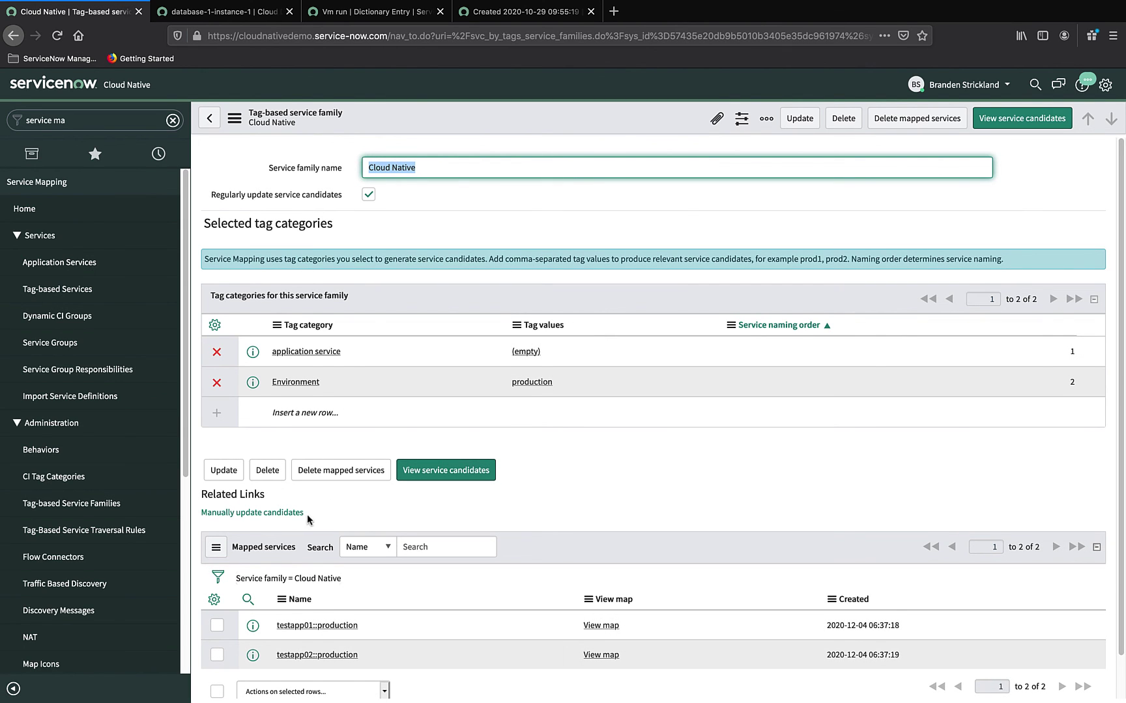
left_click(216, 691)
left_click(350, 694)
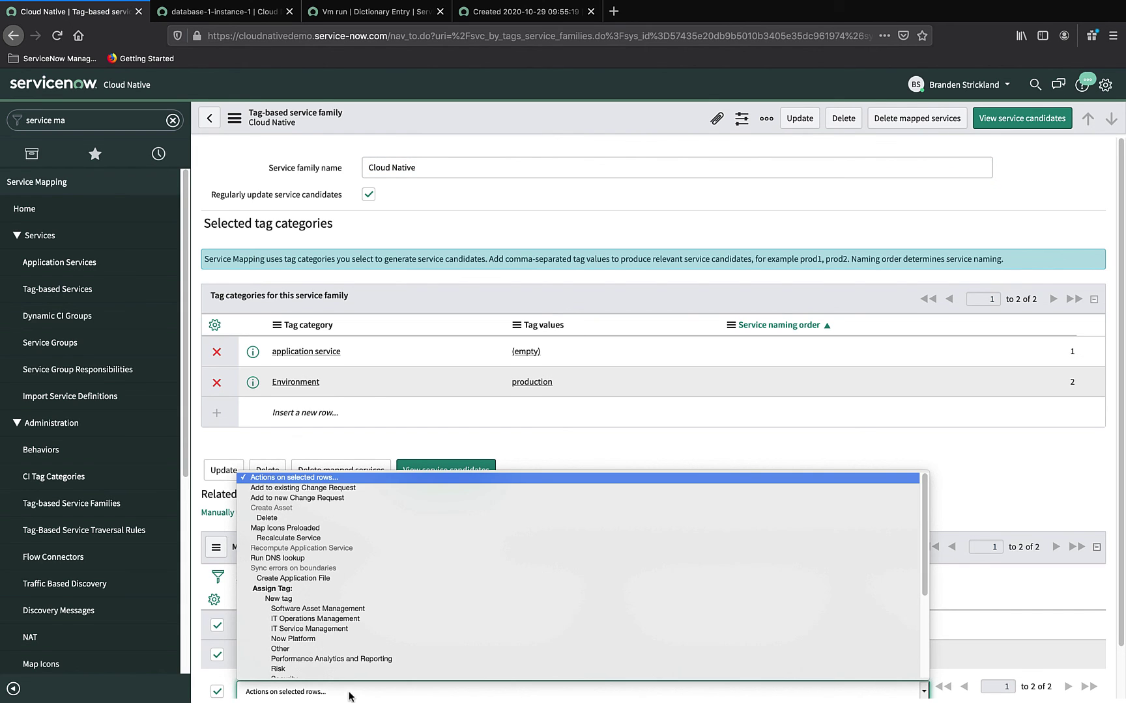
left_click(326, 538)
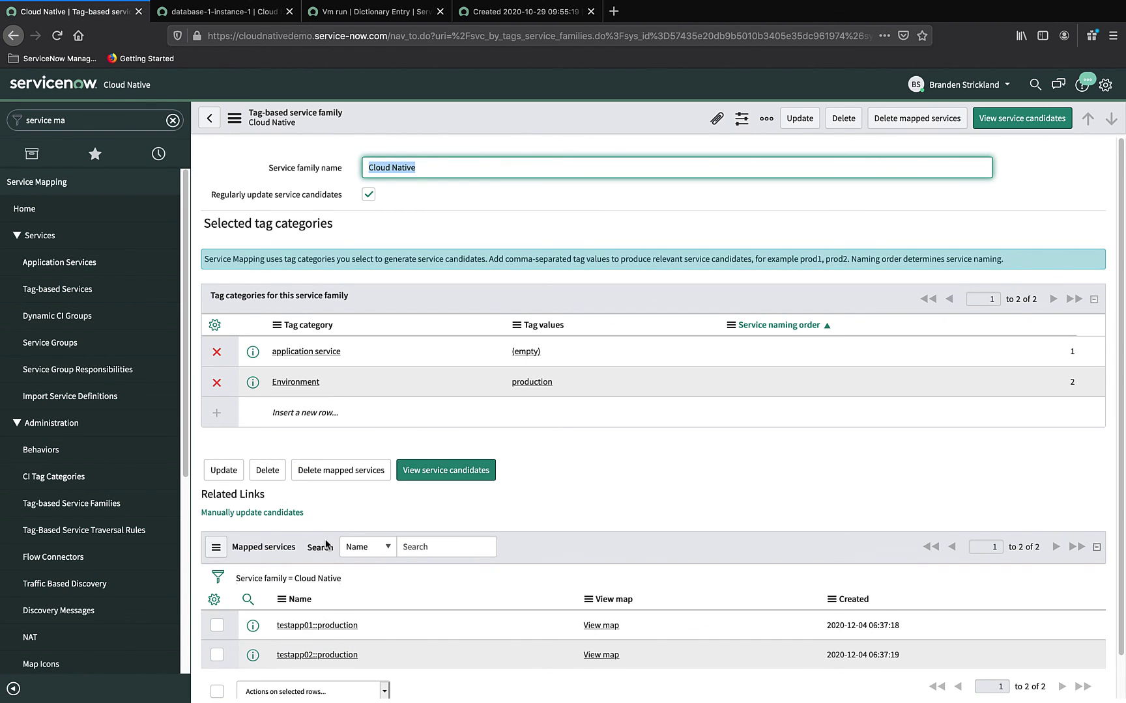
Load the topology map for testapp02::production from the tag-based services list.
left_click(430, 226)
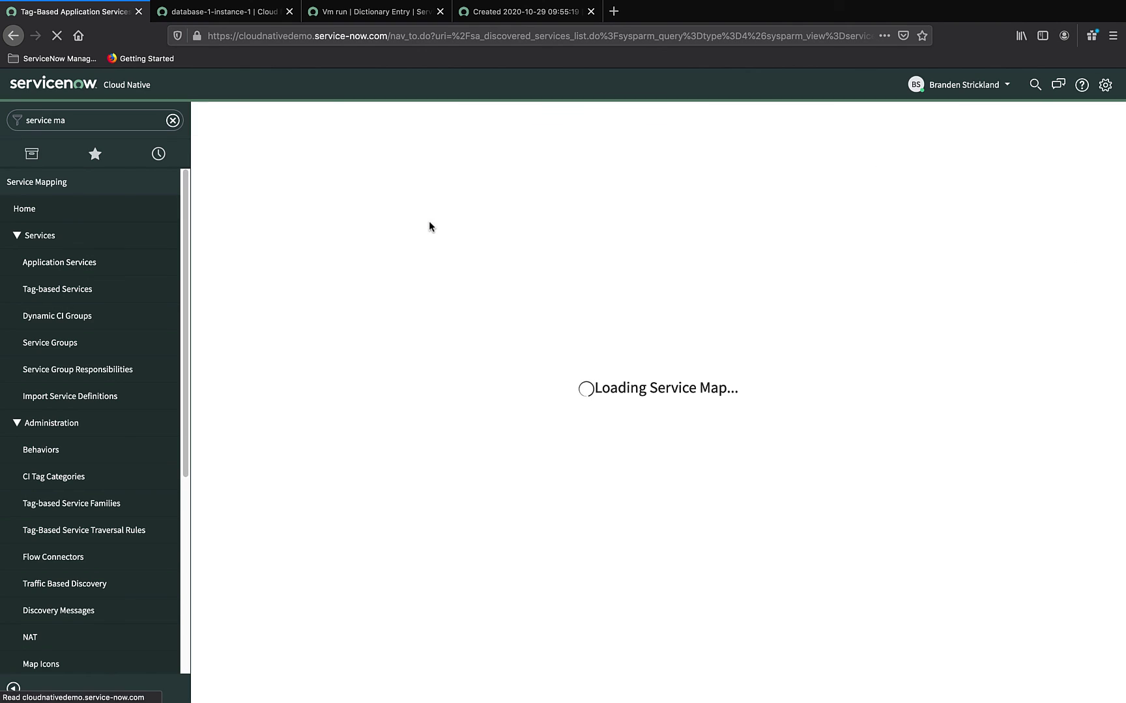